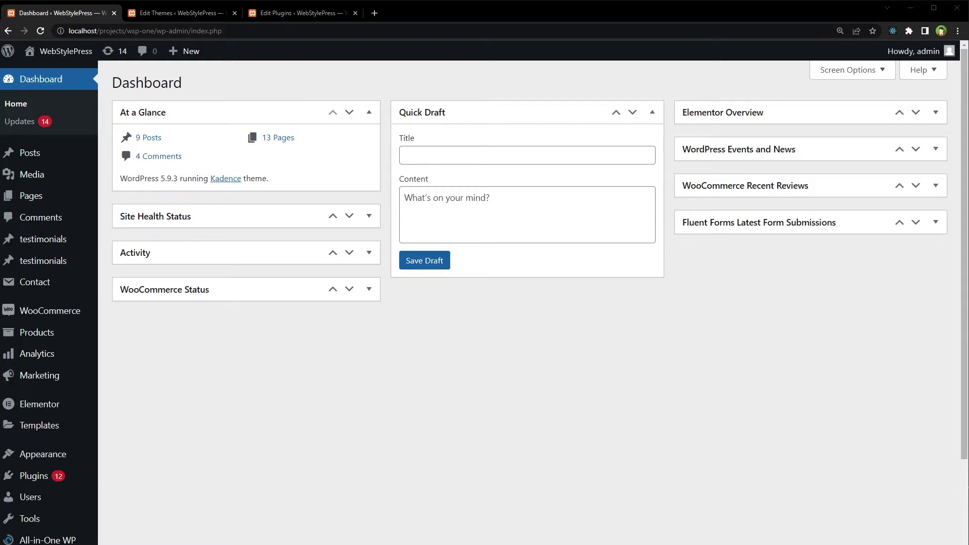
# - Confirm the Theme File Editor (Kadence stylesheet) and Plugin File Editor (All-in-One WP Migration) still load
pyautogui.scroll(-3, 419, 345)
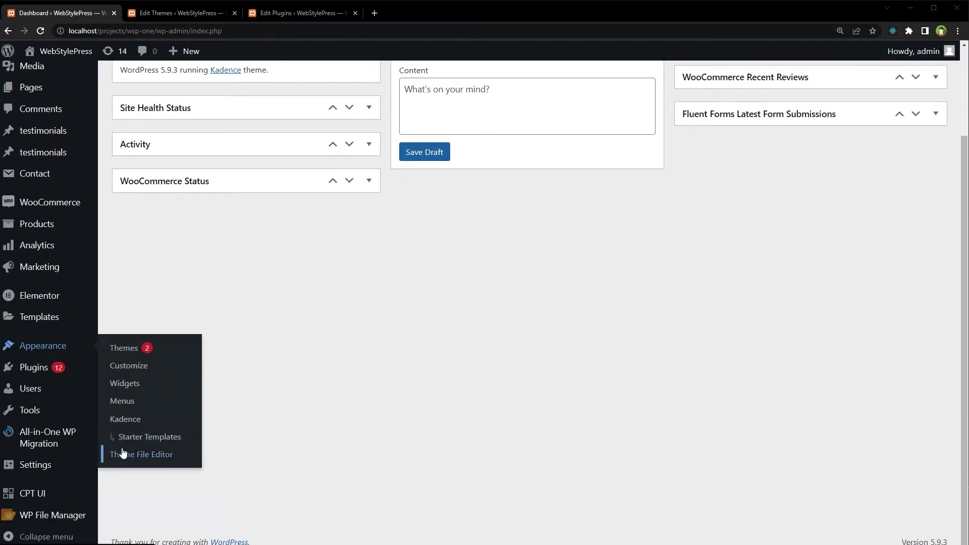
pyautogui.moveTo(34, 476)
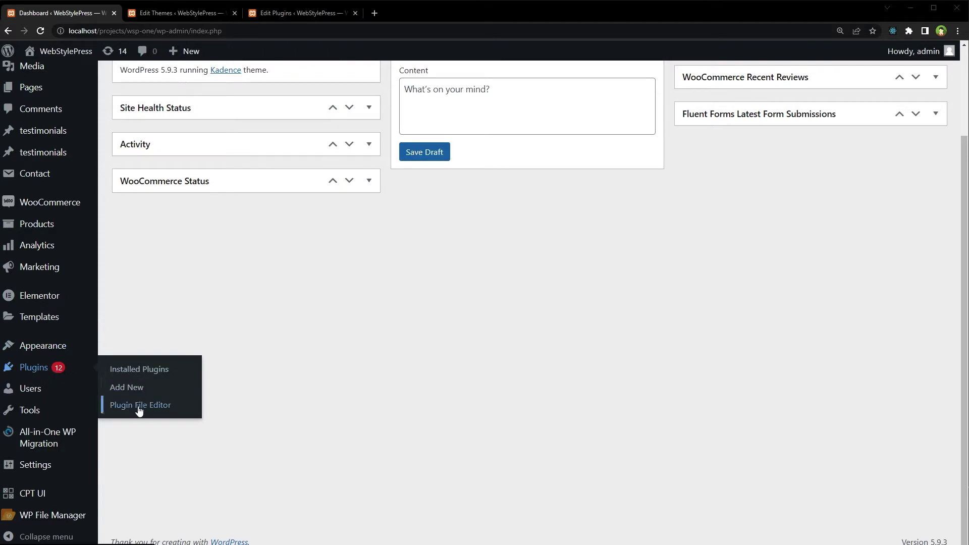
pyautogui.click(195, 20)
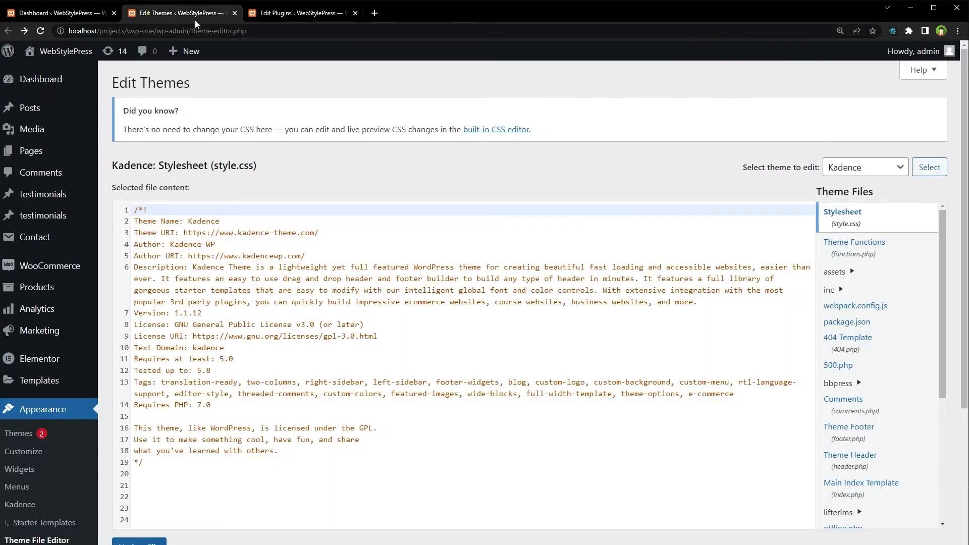
pyautogui.click(288, 15)
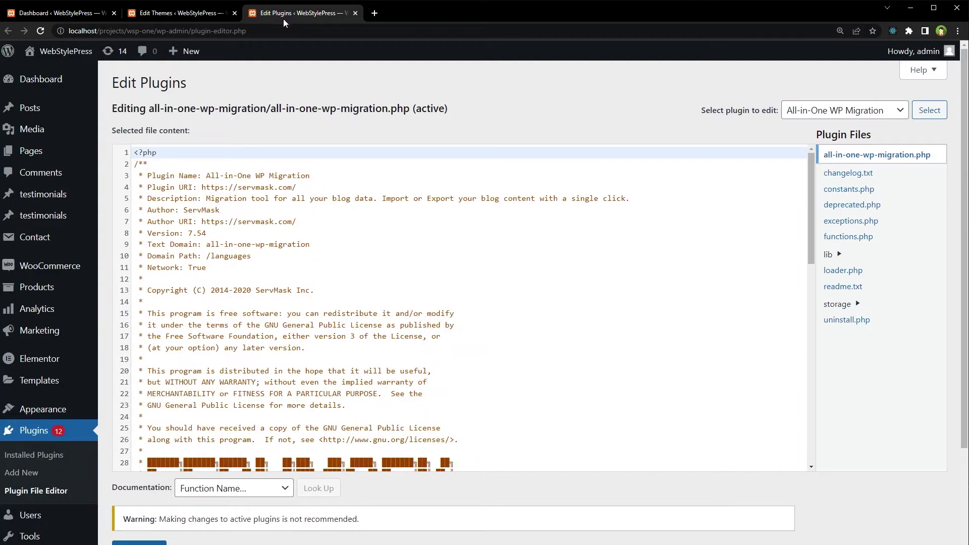
# - Open wp-config.php in VS Code and scroll down to the DISALLOW_FILE_EDIT line
pyautogui.hotkey('alt', 'Tab')
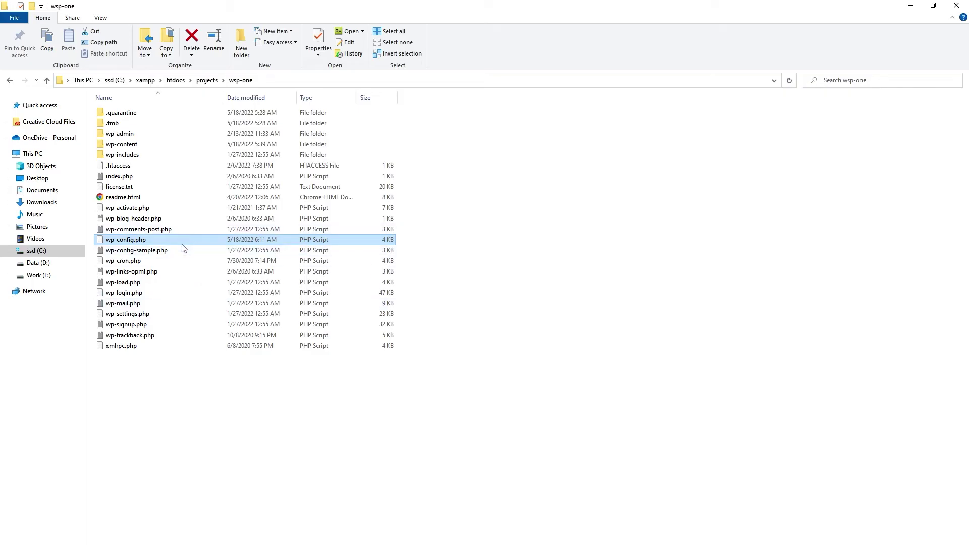
pyautogui.moveTo(126, 239)
pyautogui.doubleClick(182, 241)
pyautogui.scroll(-5, 357, 277)
pyautogui.scroll(-2, 504, 303)
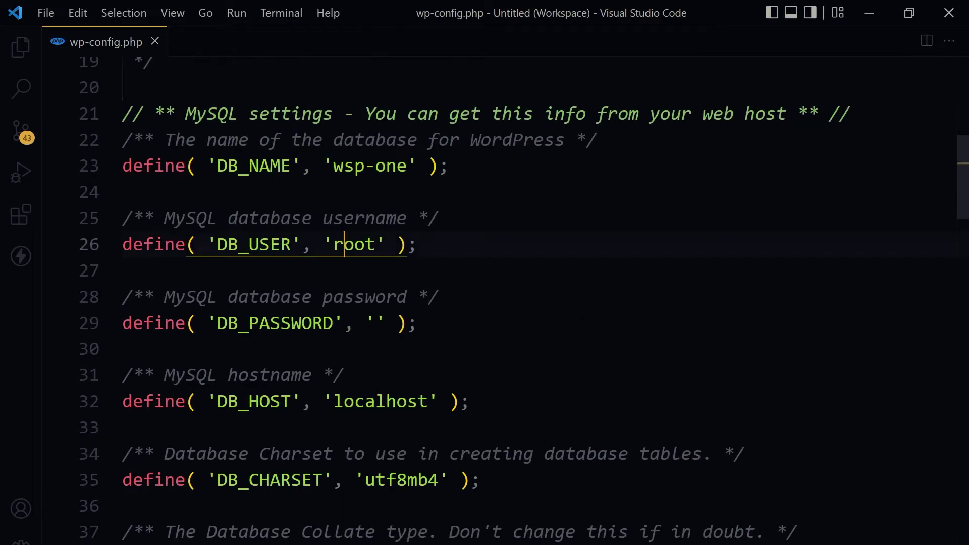
pyautogui.scroll(-15, 505, 303)
pyautogui.scroll(-3, 505, 303)
pyautogui.scroll(-5, 504, 303)
# - Uncomment the DISALLOW_FILE_EDIT true define on line 92 and save wp-config.php
pyautogui.doubleClick(333, 228)
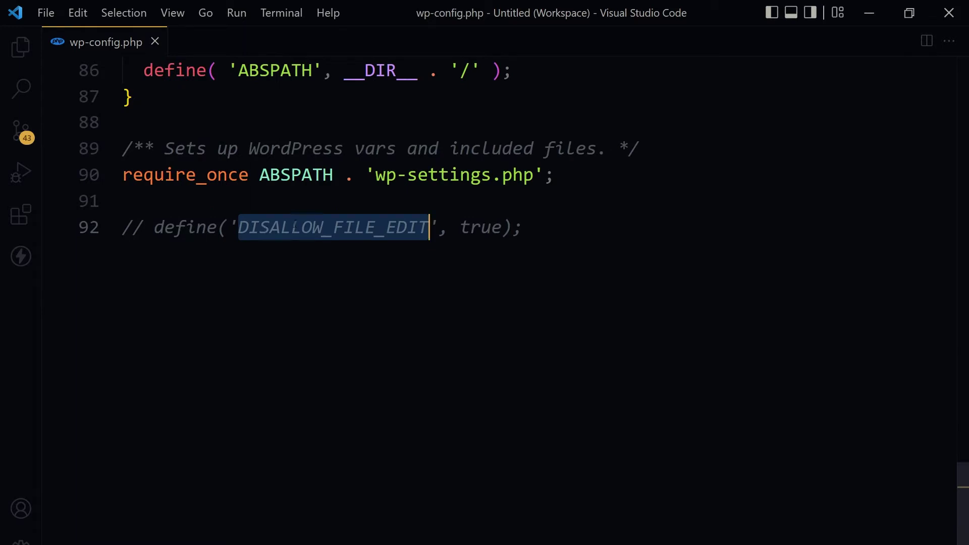
pyautogui.click(525, 227)
pyautogui.press('Home')
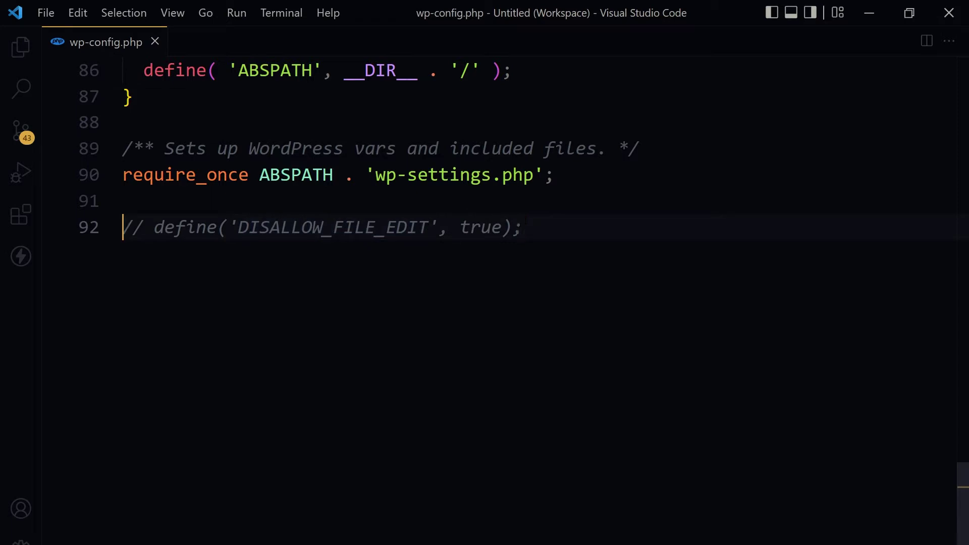
pyautogui.hotkey('ctrl', '/')
pyautogui.press('End')
pyautogui.hotkey('ctrl', 's')
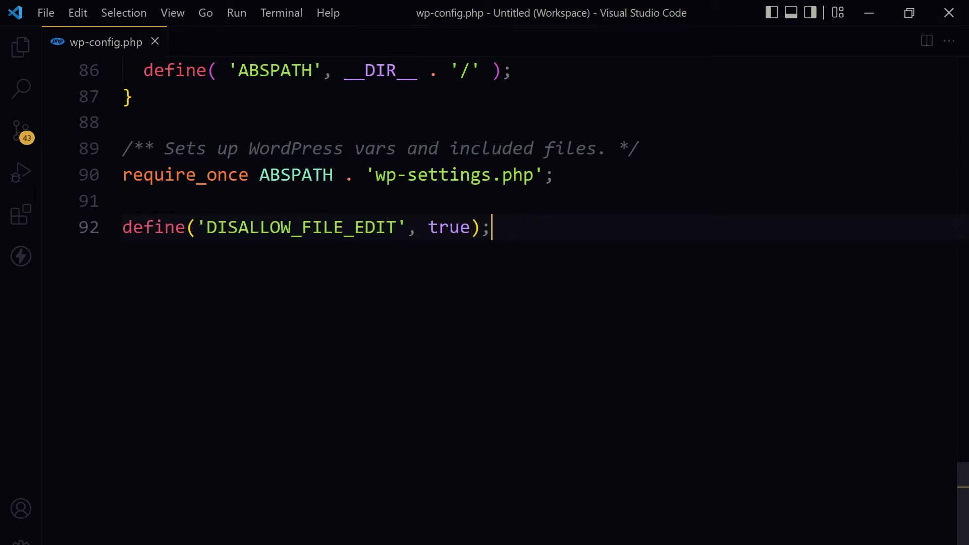
# - Reload the dashboard and the Edit Themes tab, confirming both file editor tabs now show access-denied errors
pyautogui.hotkey('alt', 'Tab')
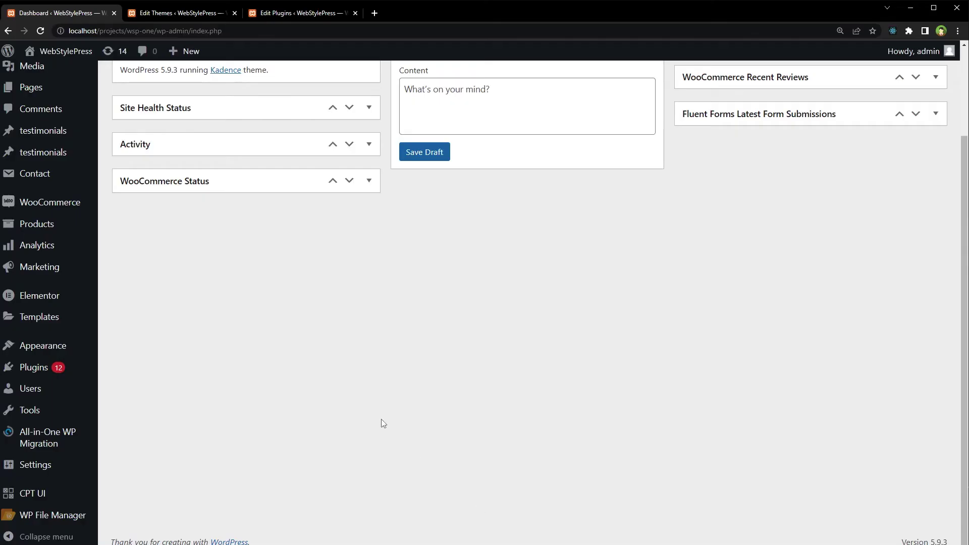
pyautogui.press('F5')
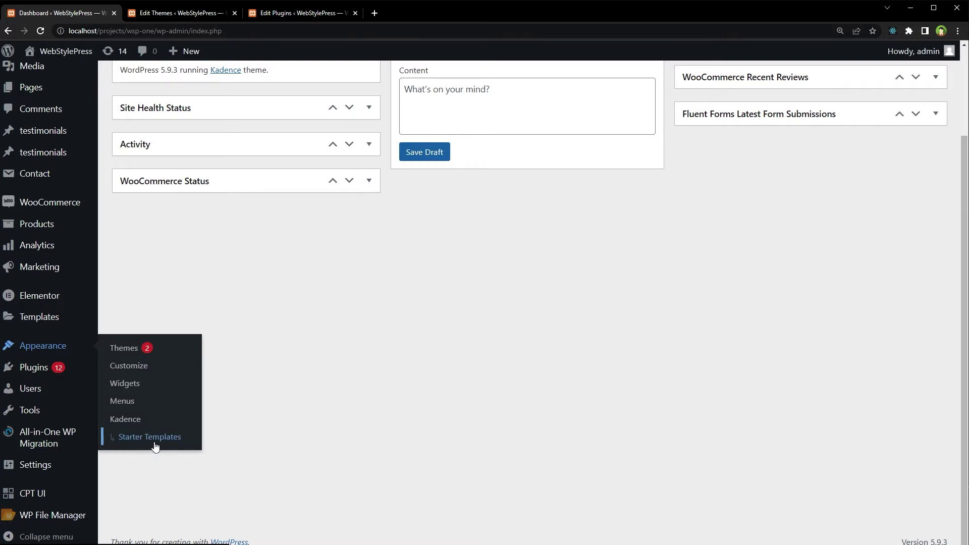
pyautogui.moveTo(33, 368)
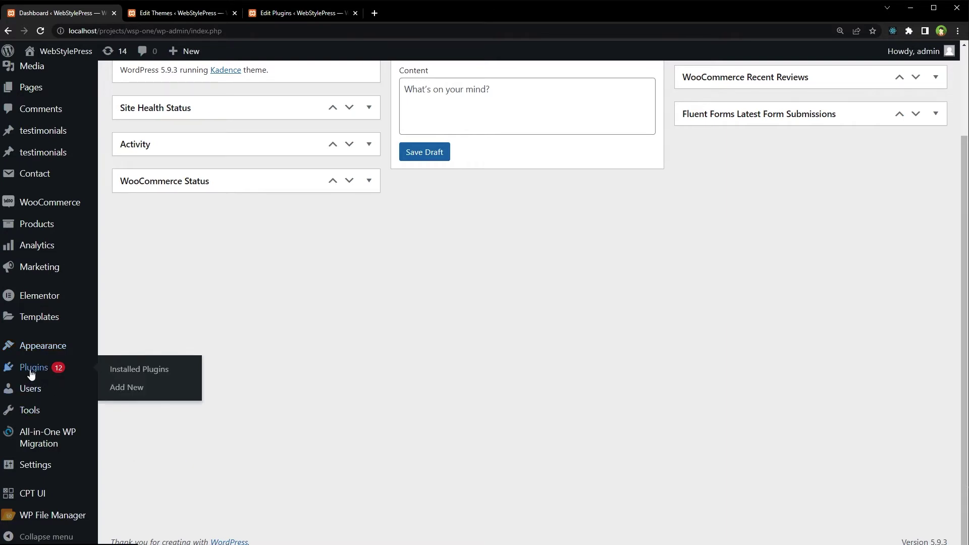
pyautogui.click(164, 15)
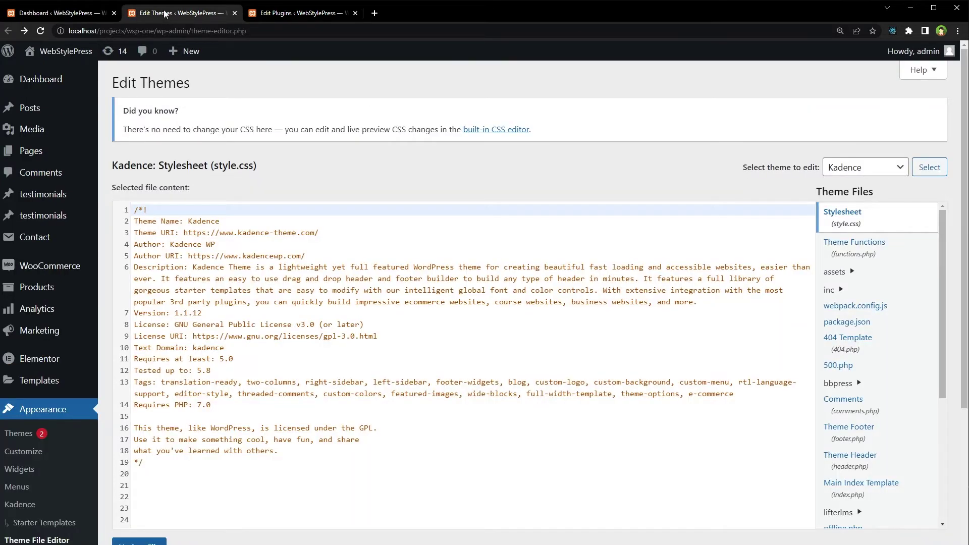
pyautogui.press('F5')
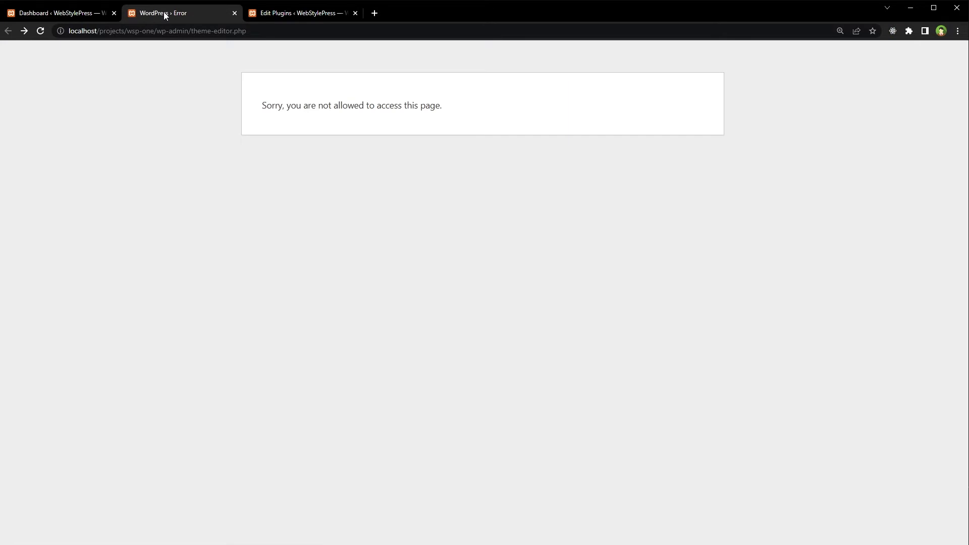
pyautogui.click(305, 13)
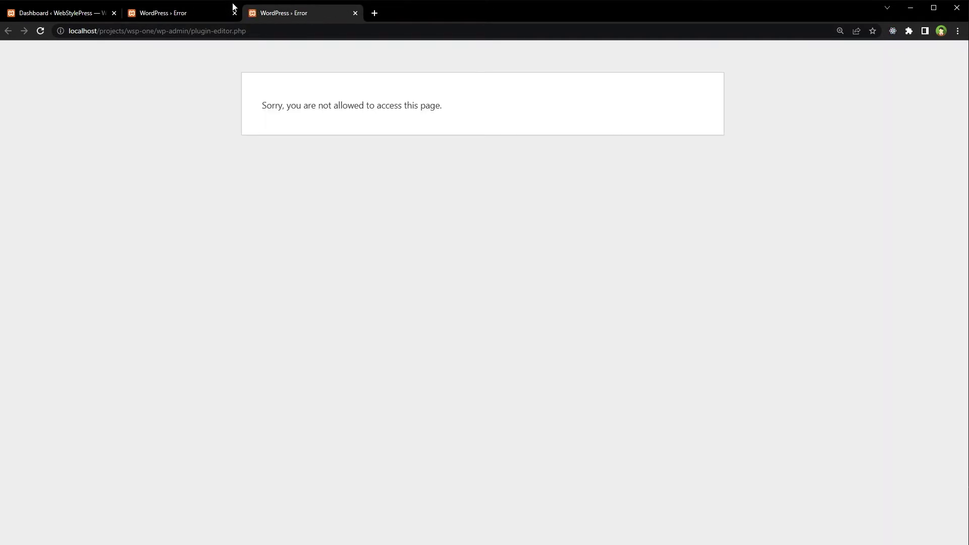
pyautogui.click(210, 14)
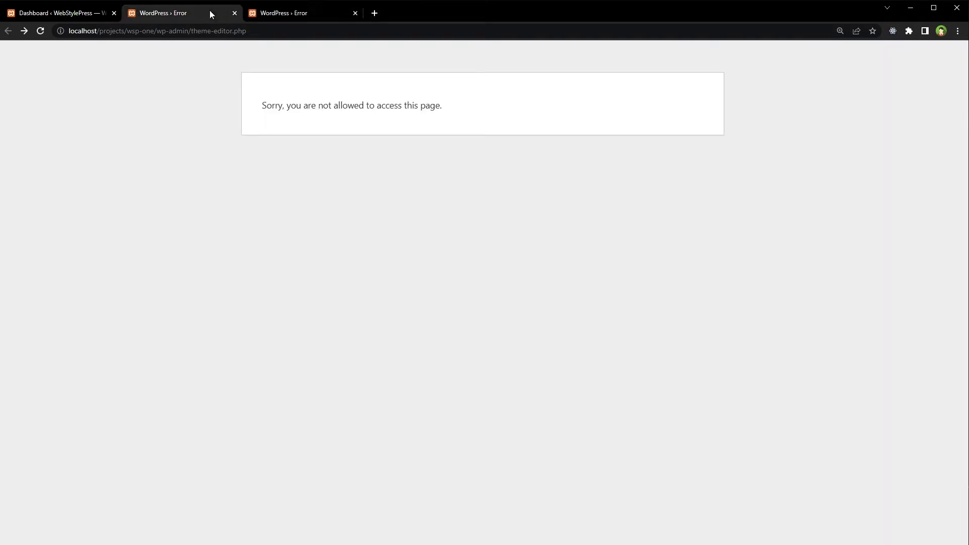
pyautogui.click(81, 14)
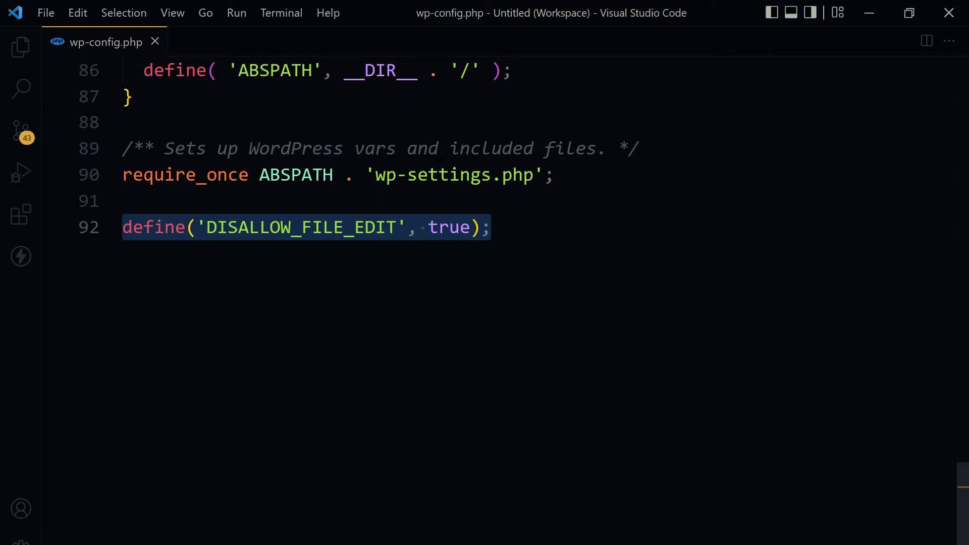
# - Switch from VS Code back to the WordPress dashboard in Chrome
pyautogui.hotkey('alt', 'Tab')
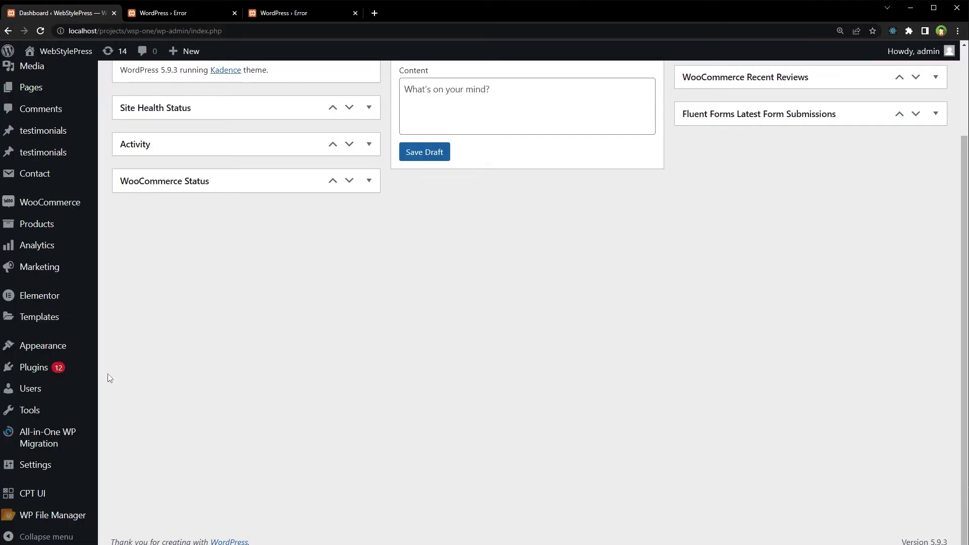
pyautogui.moveTo(33, 367)
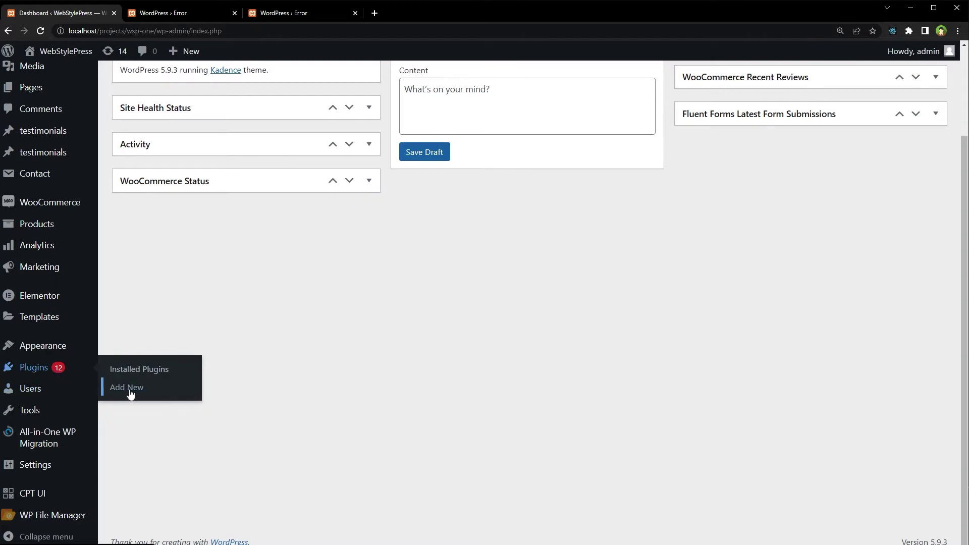
# - Search Add Plugins for 'file manager' in a new tab, then go to WP File Manager
pyautogui.middleClick(130, 393)
pyautogui.click(407, 8)
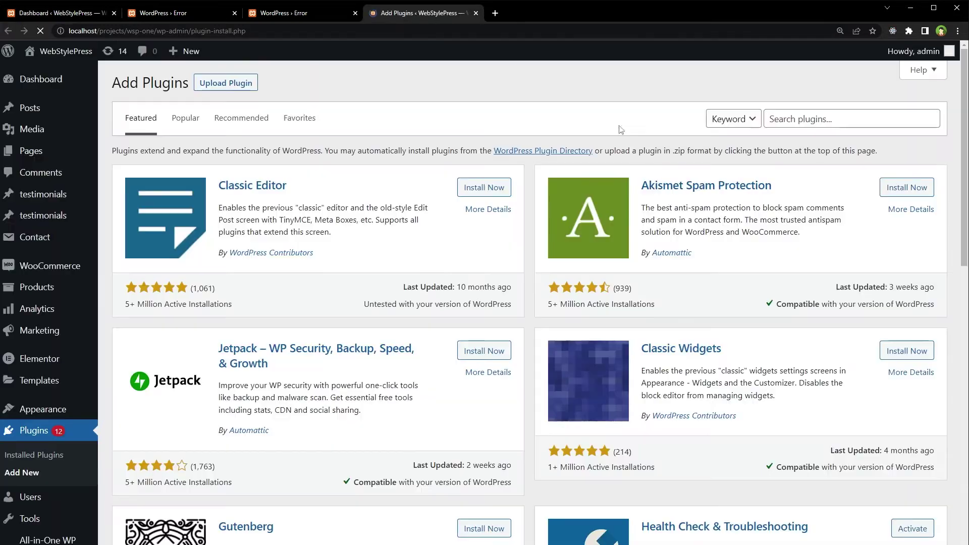
pyautogui.click(828, 116)
pyautogui.write('file ')
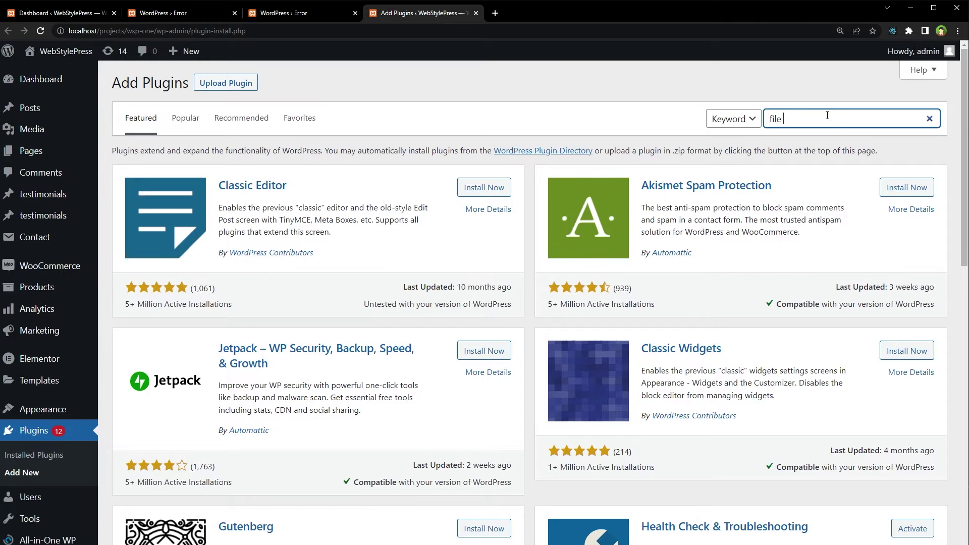
pyautogui.write('manager')
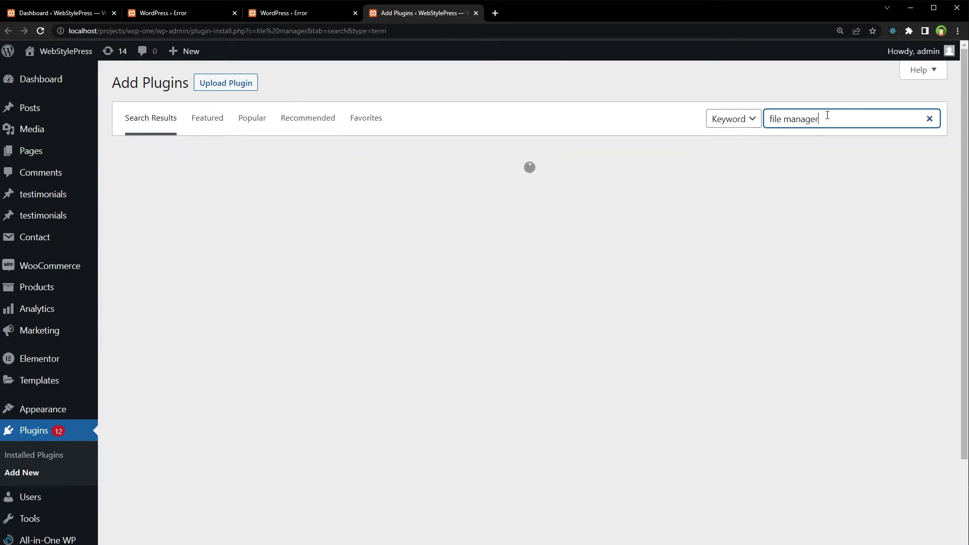
pyautogui.scroll(-10, 295, 313)
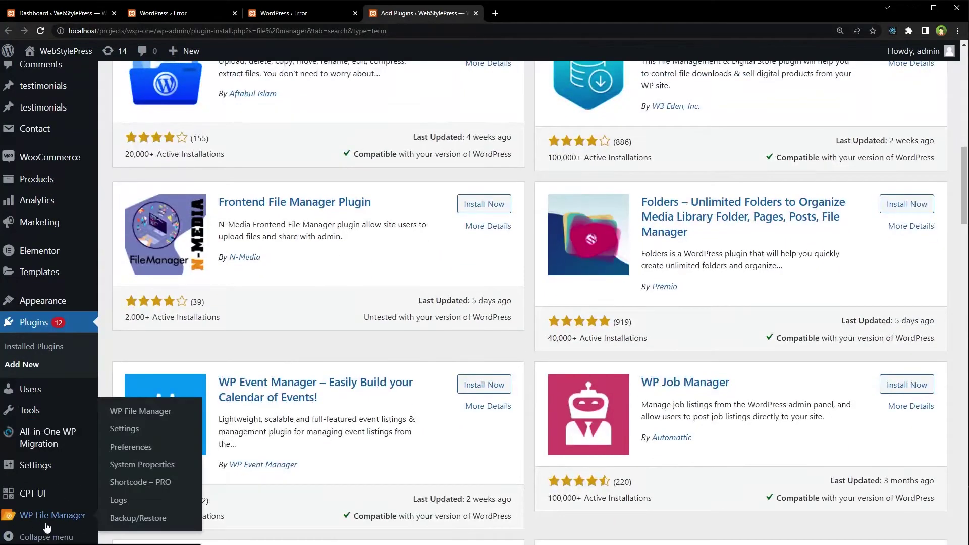
pyautogui.click(137, 417)
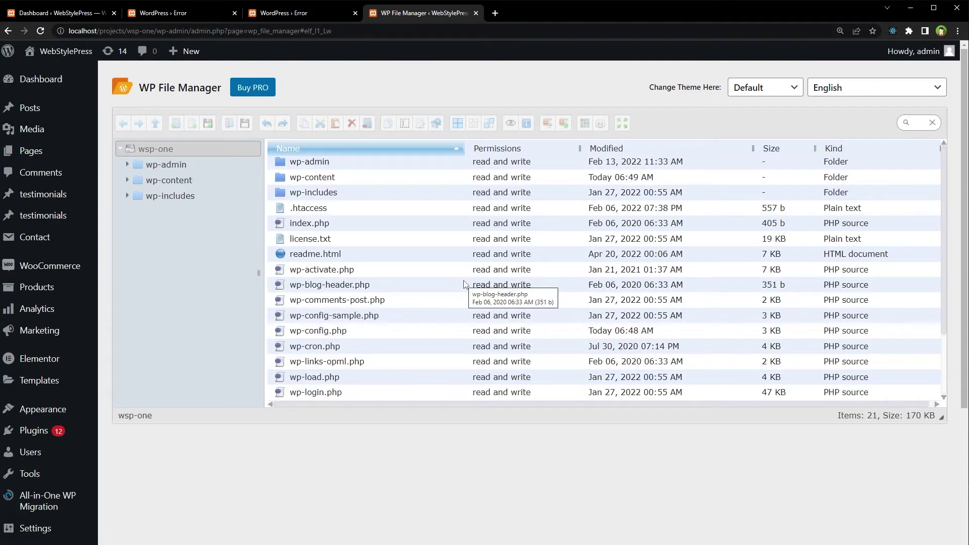
# - Add a '// test' line below the opening php tag of wp-config.php in the Code Editor and save it
pyautogui.scroll(-2, 414, 275)
pyautogui.scroll(-2, 402, 287)
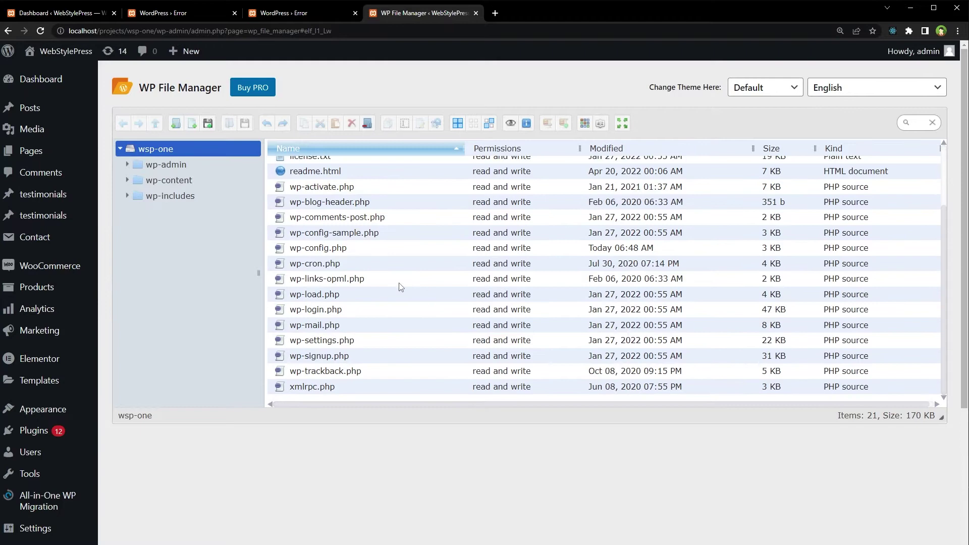
pyautogui.click(336, 250)
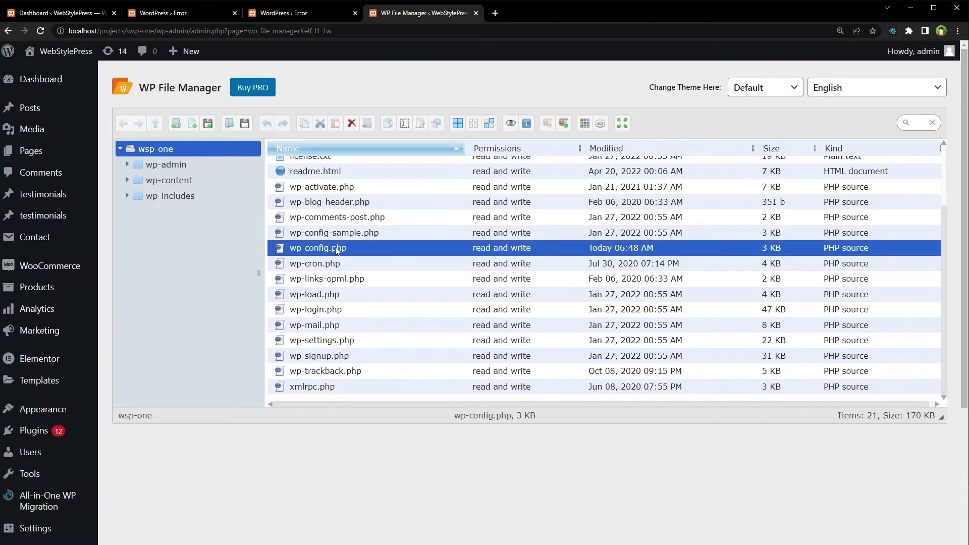
pyautogui.rightClick(379, 258)
pyautogui.click(439, 347)
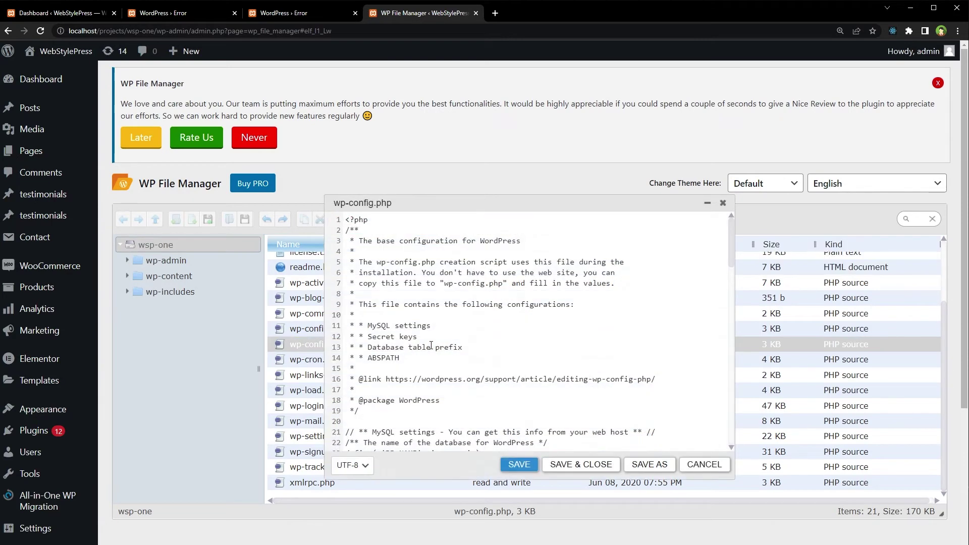
pyautogui.click(387, 222)
pyautogui.press('Return')
pyautogui.press('Return')
pyautogui.press('Up')
pyautogui.press('Return')
pyautogui.write('// ')
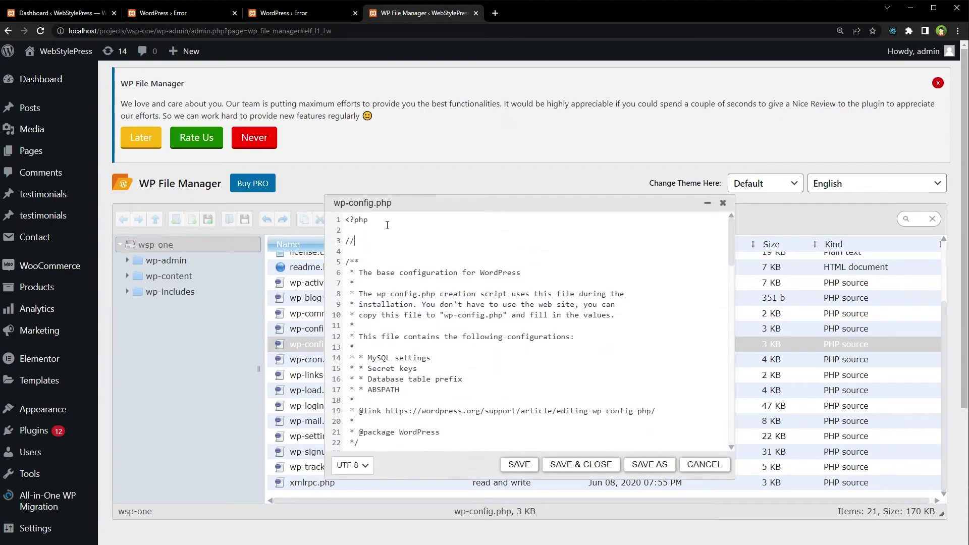
pyautogui.write('test')
pyautogui.click(520, 465)
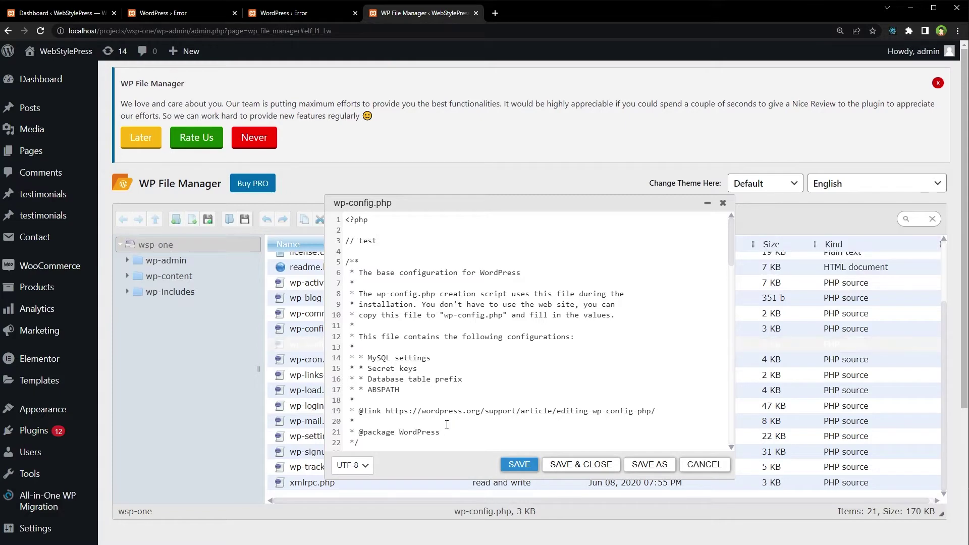
pyautogui.click(704, 464)
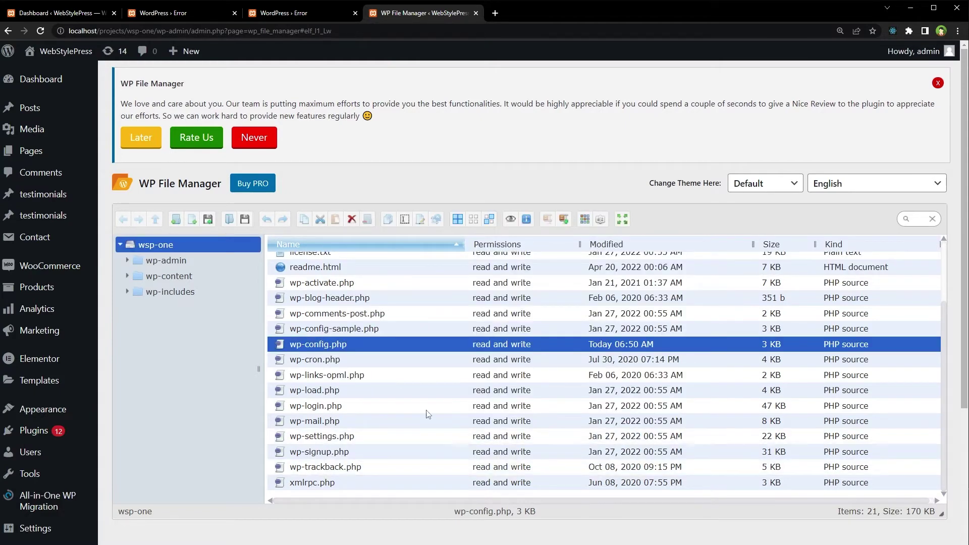
# - Reopen wp-config.php, delete the '// test' line, and Save & Close
pyautogui.rightClick(354, 345)
pyautogui.press('Escape')
pyautogui.press('Return')
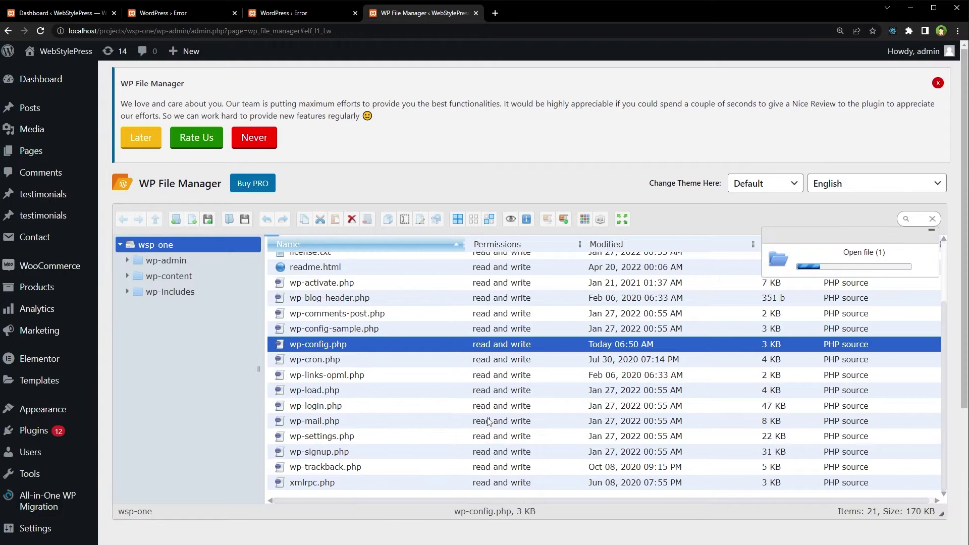
pyautogui.moveTo(387, 240); pyautogui.dragTo(308, 242)
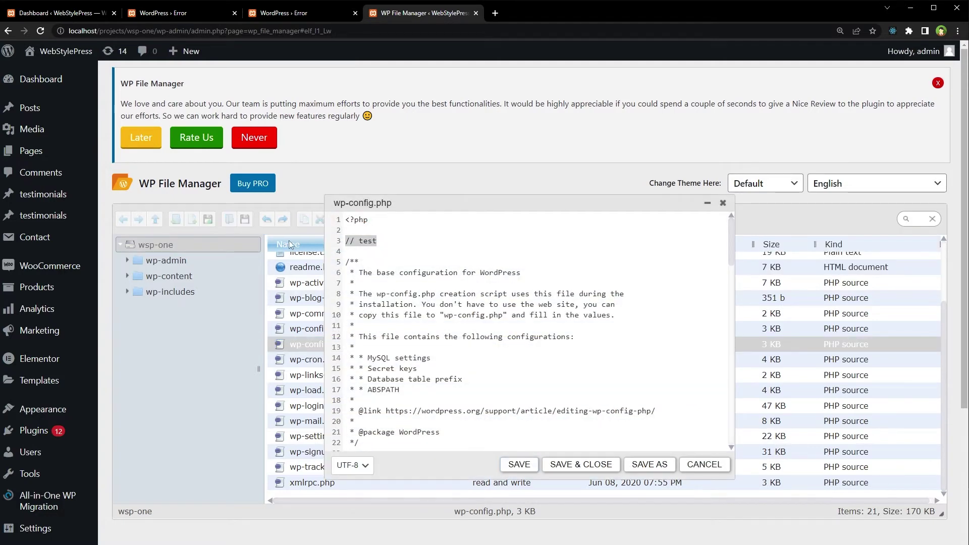
pyautogui.press('BackSpace')
pyautogui.press('Delete')
pyautogui.press('Delete')
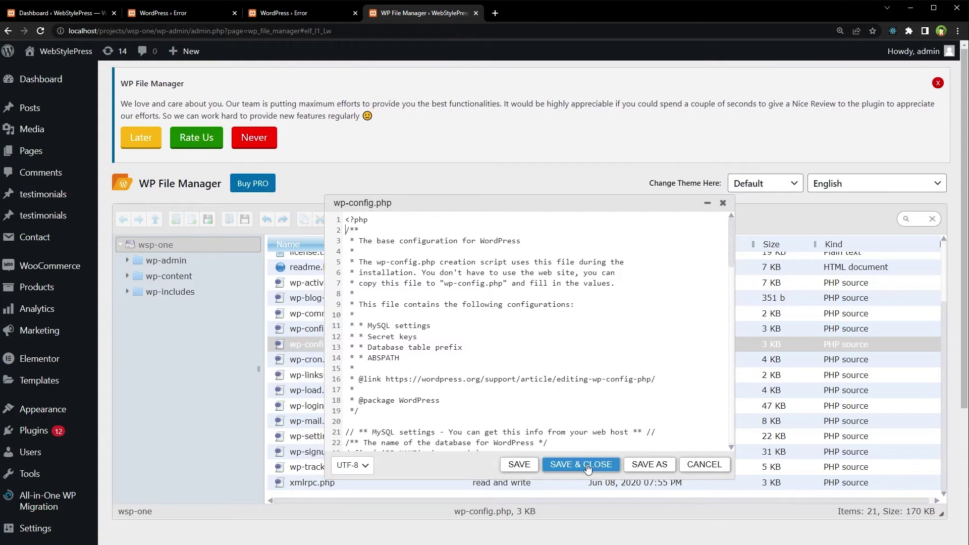
pyautogui.click(583, 464)
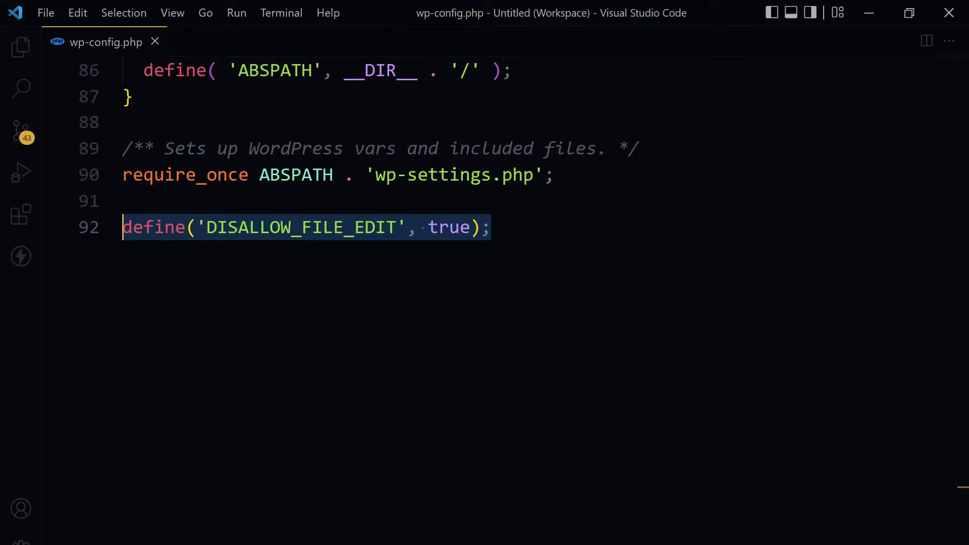
# - Duplicate the DISALLOW_FILE_EDIT define onto a new line 93
pyautogui.press('End')
pyautogui.press('Return')
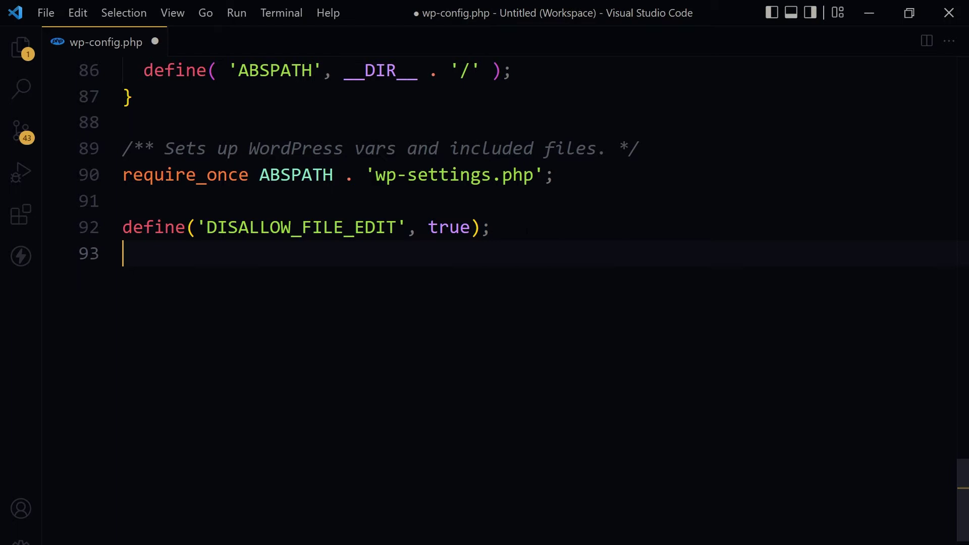
pyautogui.press('Up')
pyautogui.hotkey('shift', 'End')
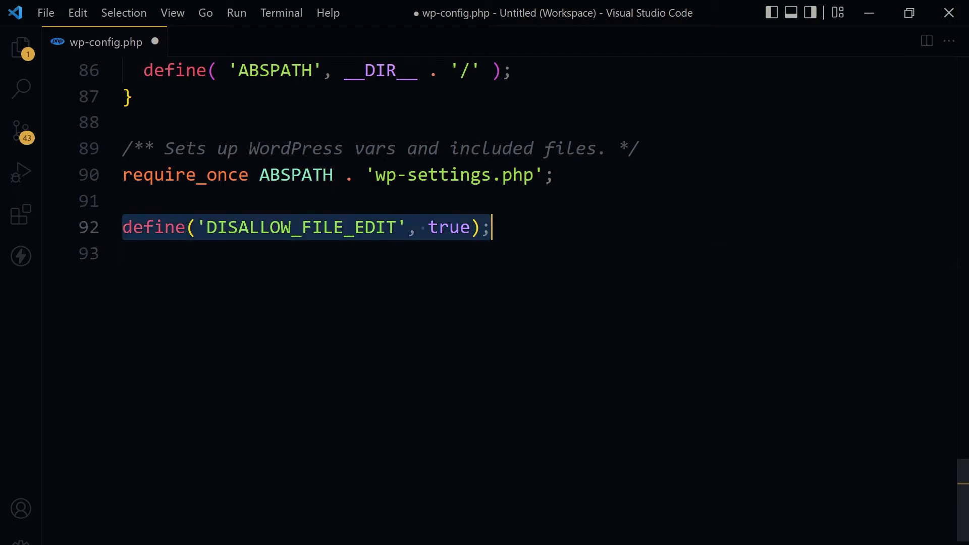
pyautogui.hotkey('ctrl', 'c')
pyautogui.press('Down')
pyautogui.hotkey('ctrl', 'v')
# - Change the copied constant to DISALLOW_FILE_MODS and save wp-config.php
pyautogui.press('Home')
pyautogui.press('Right')
pyautogui.press('Right')
pyautogui.press('Right')
pyautogui.press('Right')
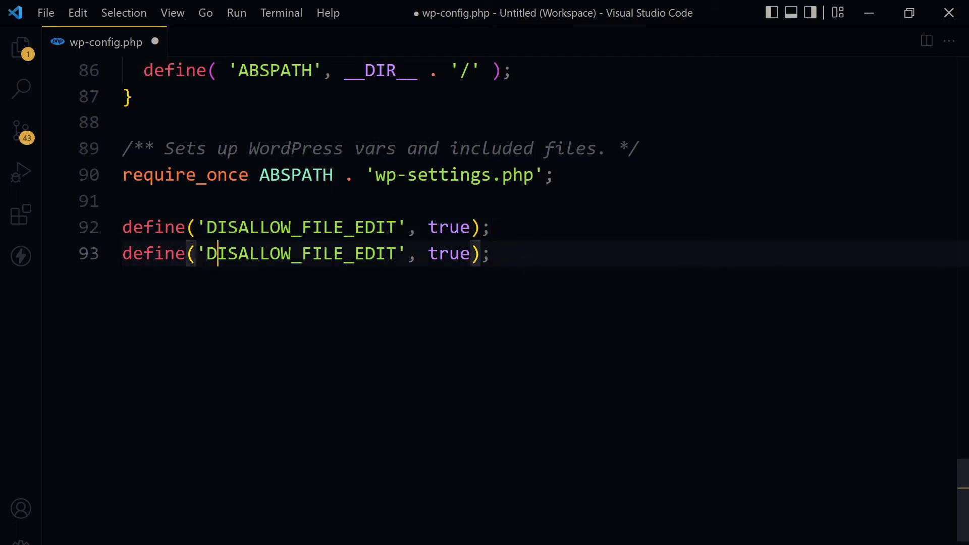
pyautogui.hotkey('ctrl', 'shift', 'Right')
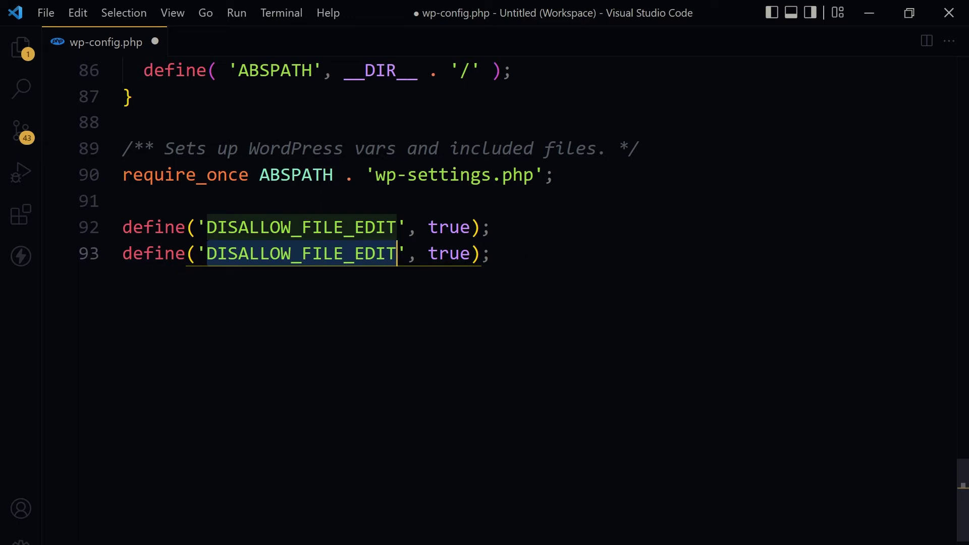
pyautogui.hotkey('ctrl', 'Right')
pyautogui.press('Left')
pyautogui.press('Left')
pyautogui.press('Left')
pyautogui.hotkey('shift', 'Left')
pyautogui.hotkey('shift', 'Left')
pyautogui.hotkey('shift', 'Left')
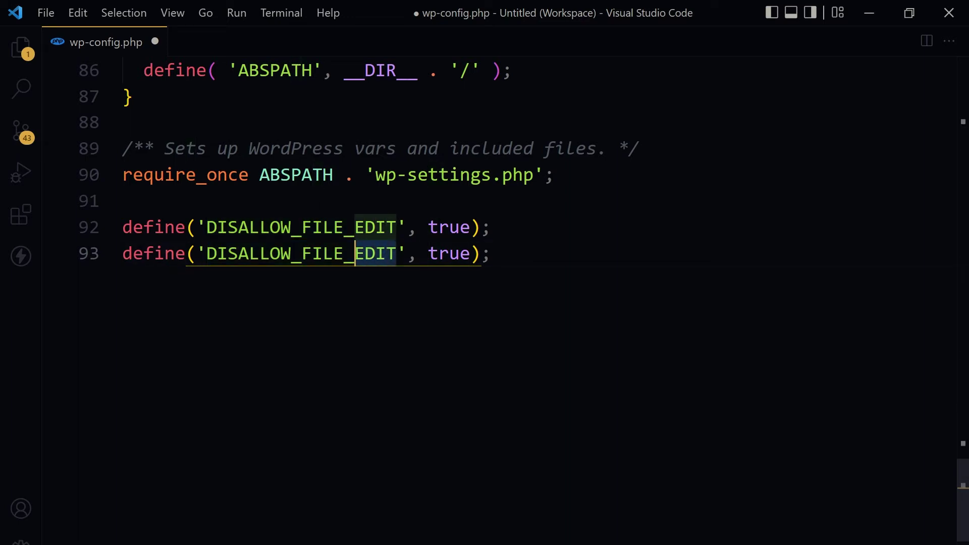
pyautogui.write('MODS')
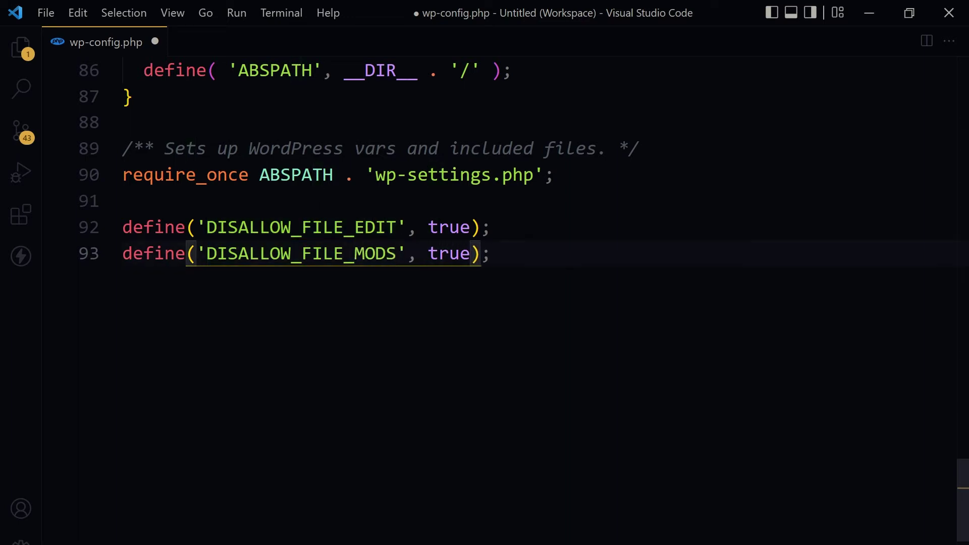
pyautogui.press('End')
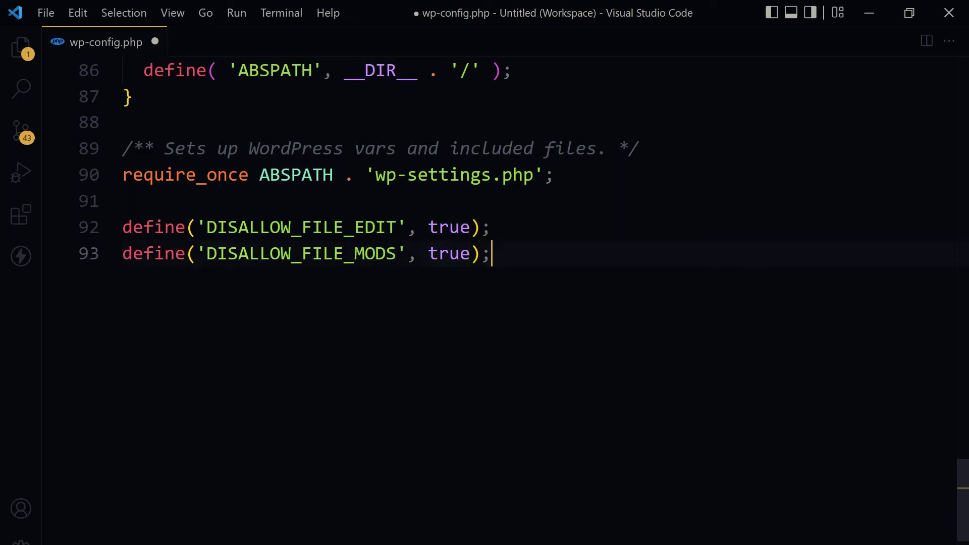
pyautogui.hotkey('ctrl', 's')
pyautogui.hotkey('alt', 'Tab')
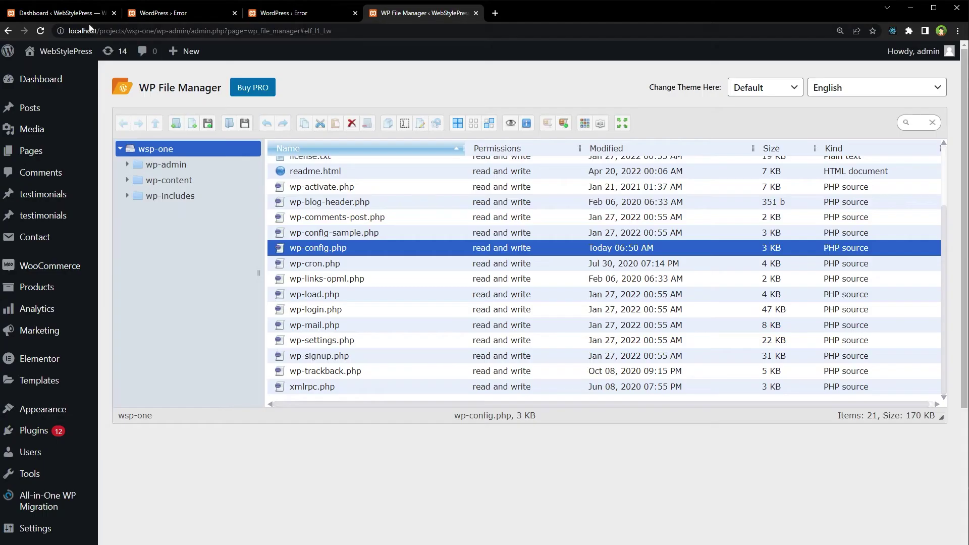
# - Reload the Dashboard tab via the right-click menu so pending update counts disappear
pyautogui.click(66, 13)
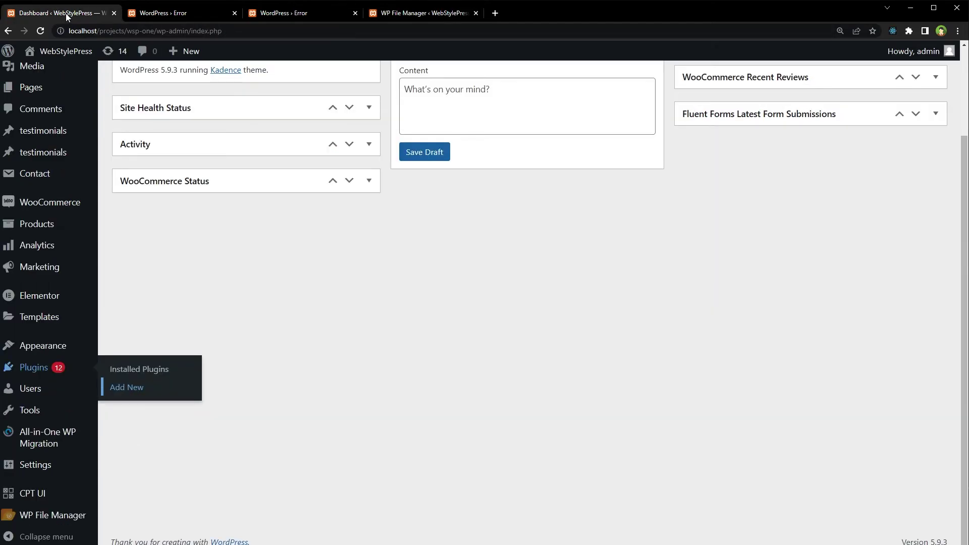
pyautogui.rightClick(317, 235)
pyautogui.click(346, 261)
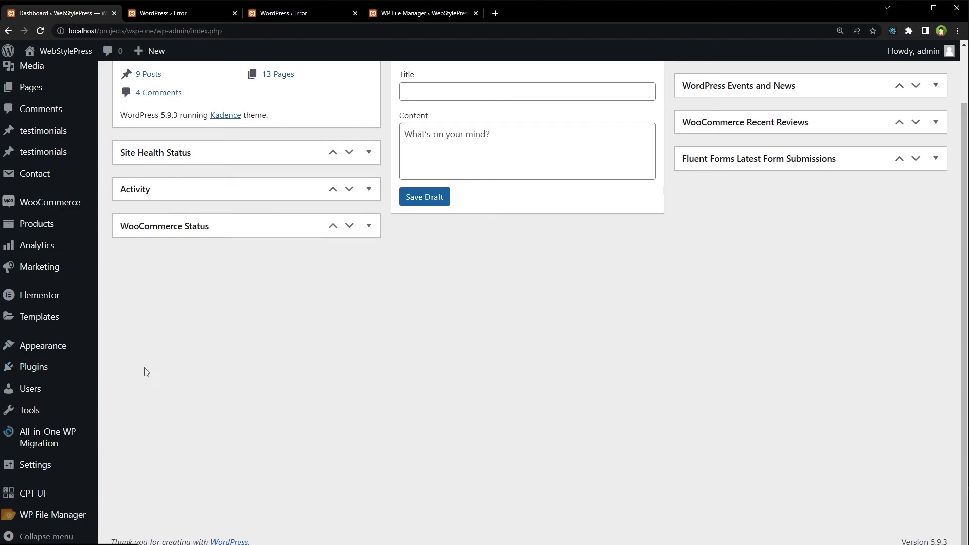
# - Go to the installed Plugins list to see what the file-modification lock removed
pyautogui.click(39, 369)
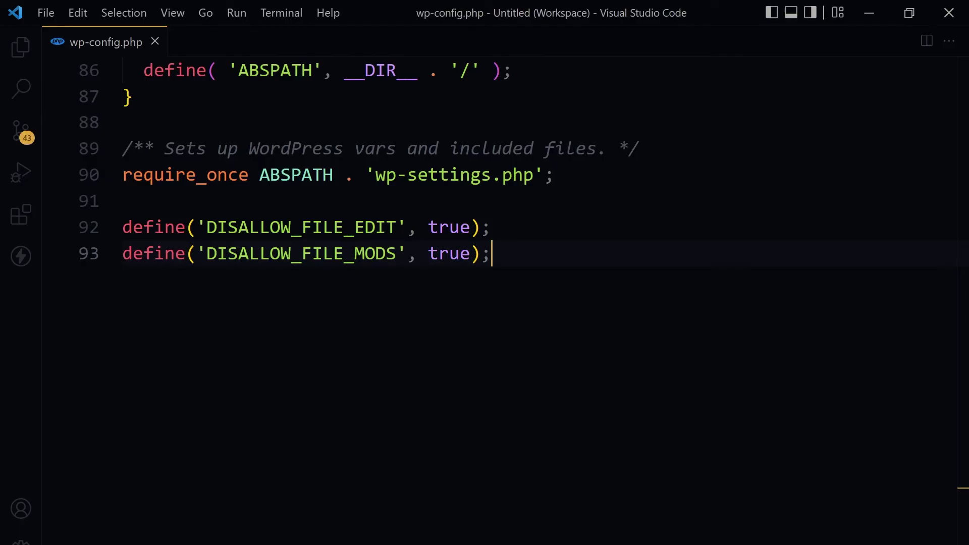
pyautogui.press('Up')
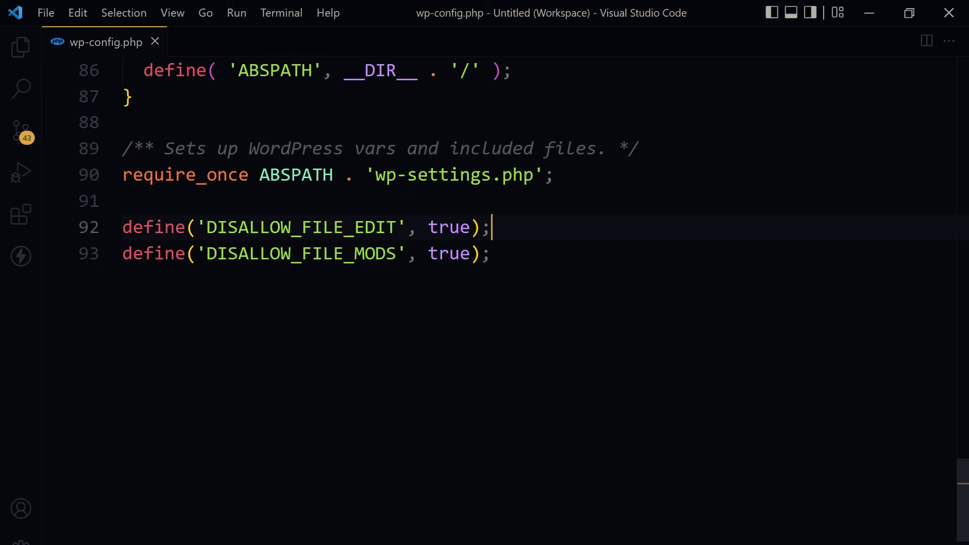
pyautogui.hotkey('ctrl', 'l')
pyautogui.hotkey('ctrl', 'l')
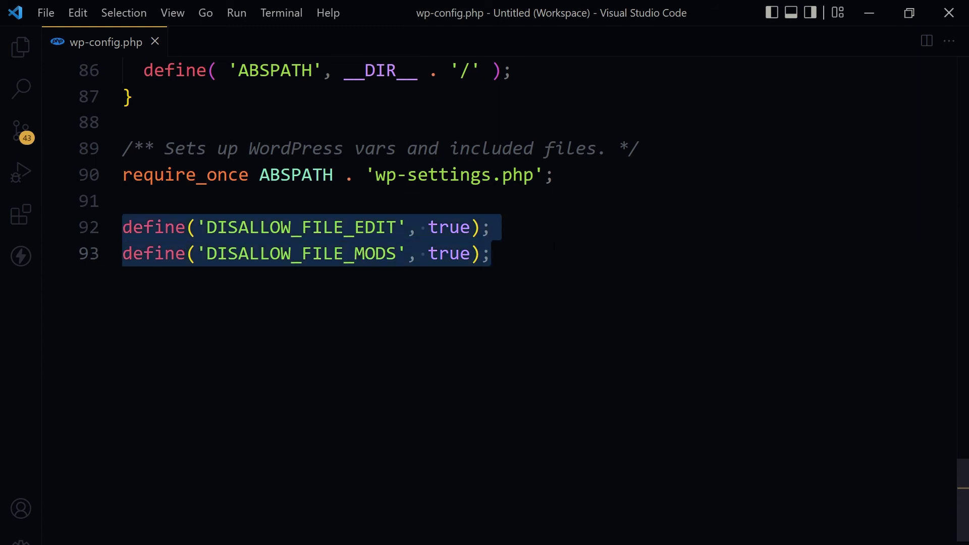